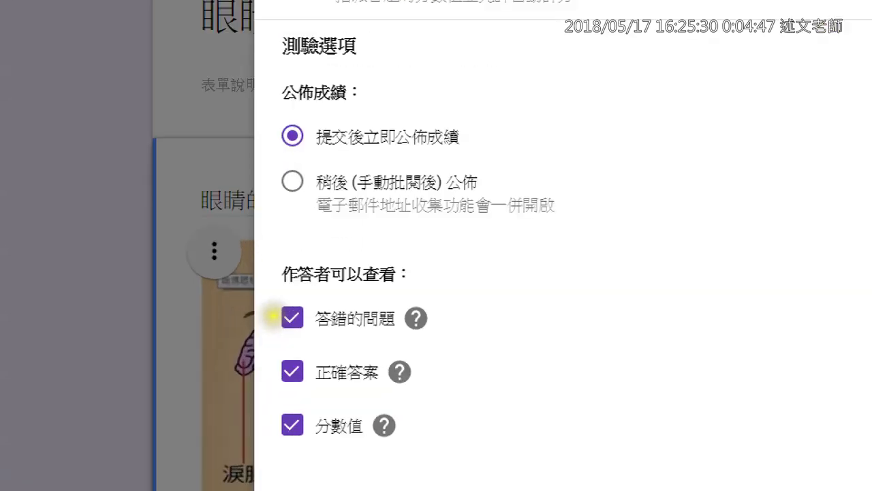
drag(271, 293, 270, 453)
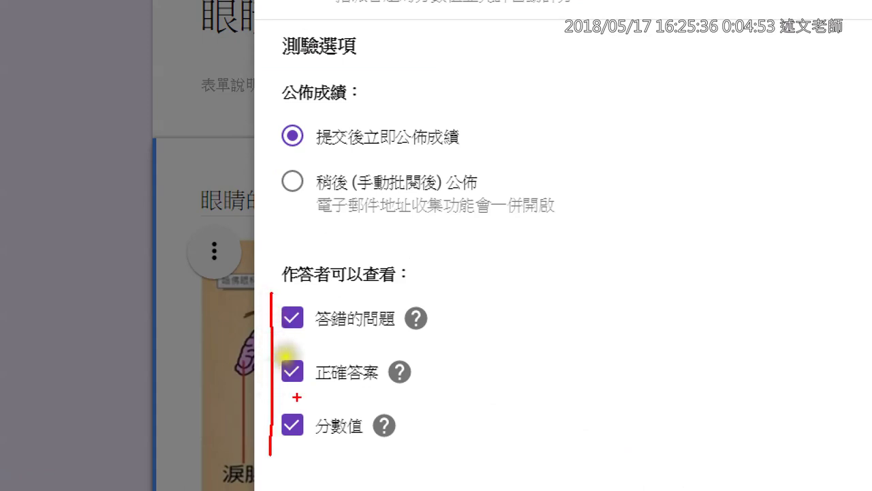
drag(315, 334, 433, 332)
mouse_move(485, 264)
mouse_down()
mouse_move(441, 321)
mouse_move(483, 300)
mouse_up()
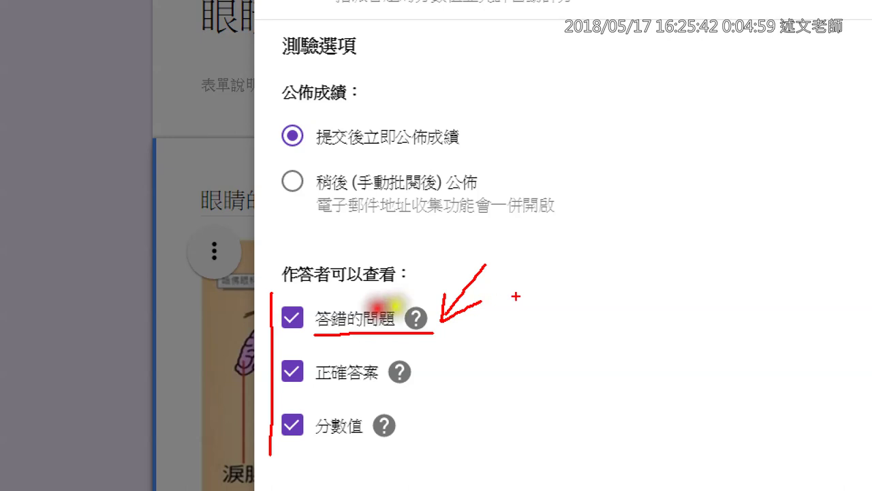
mouse_move(552, 285)
mouse_down()
mouse_move(504, 345)
mouse_move(430, 375)
mouse_up()
drag(429, 375, 453, 379)
drag(530, 373, 442, 434)
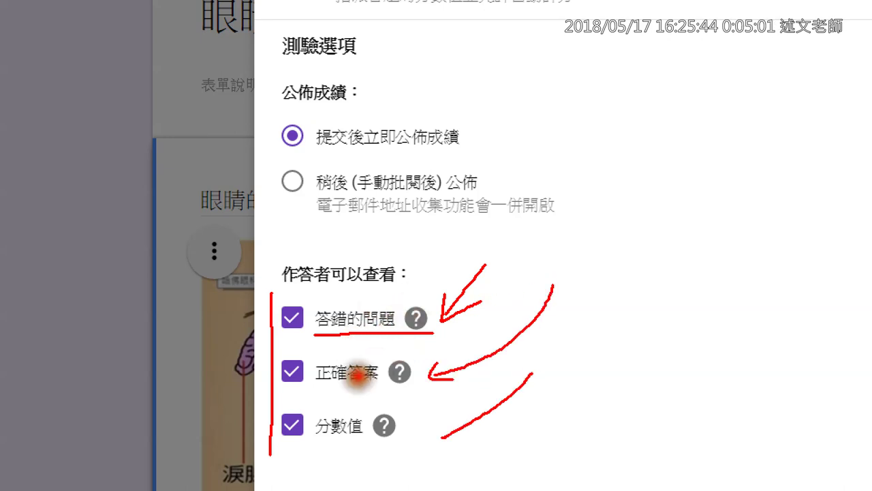
drag(442, 402, 416, 428)
drag(416, 428, 450, 442)
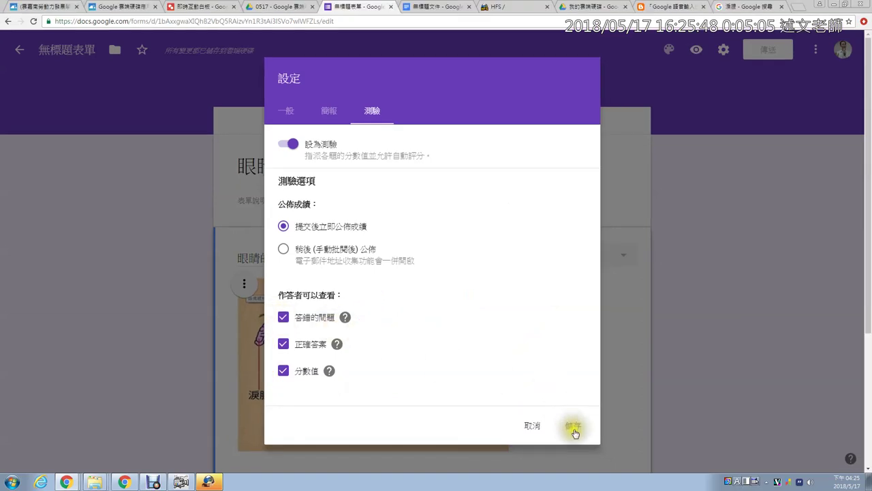
Save the quiz settings and mark option A as the correct answer in the question's answer key
click(572, 428)
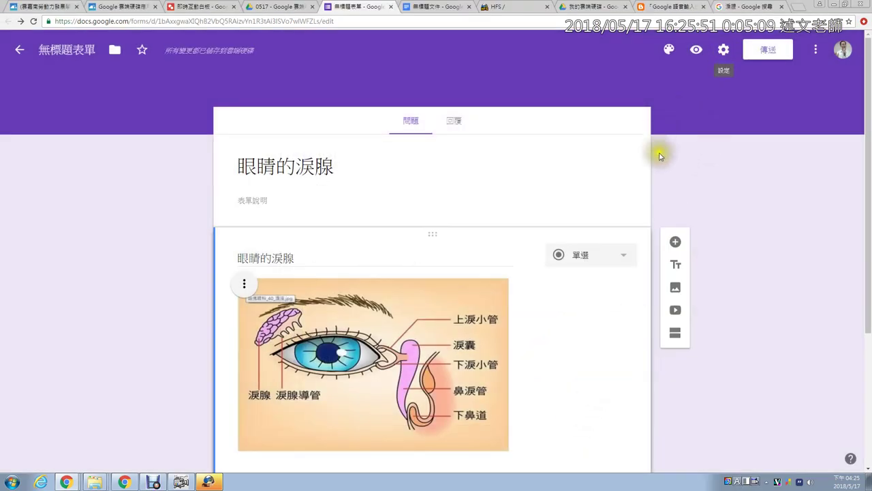
scroll(651, 177, down, 3)
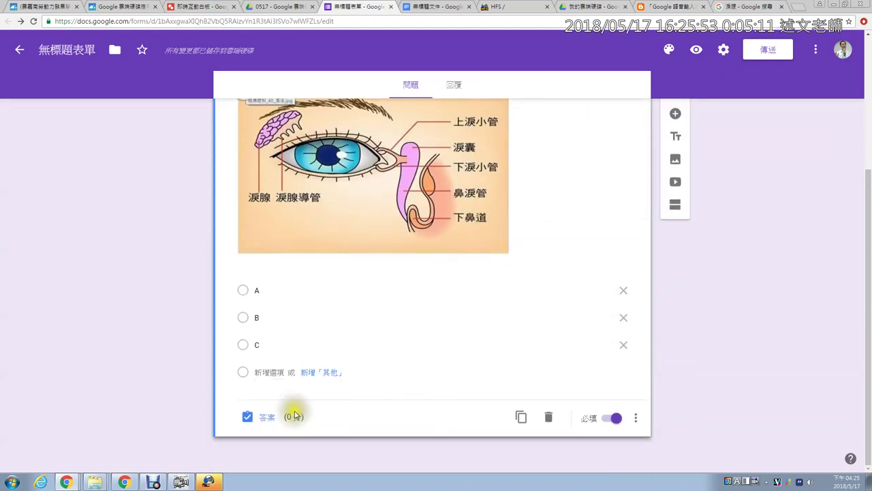
click(268, 419)
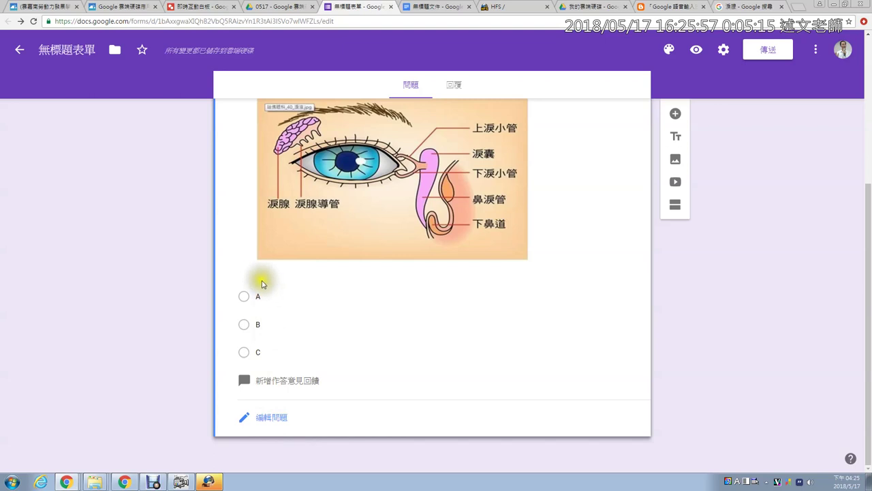
click(244, 296)
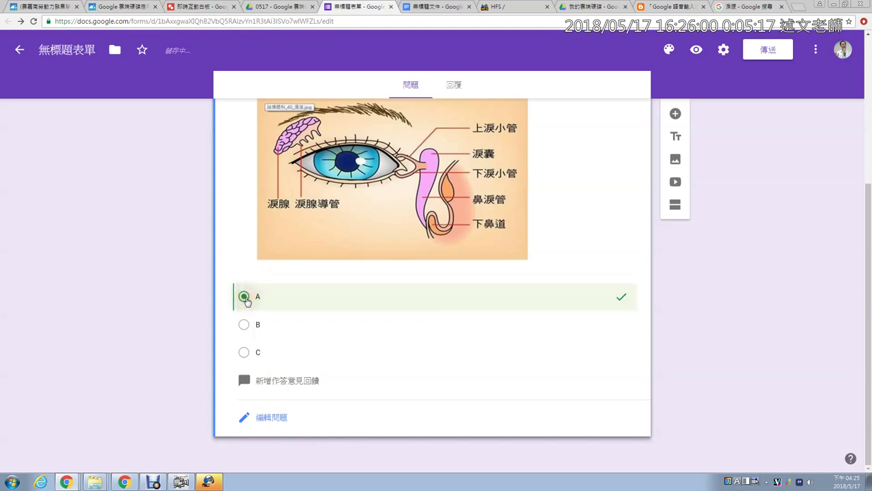
Add answer feedback to the question, entering "不對喔！" as the feedback for incorrect answers
click(267, 383)
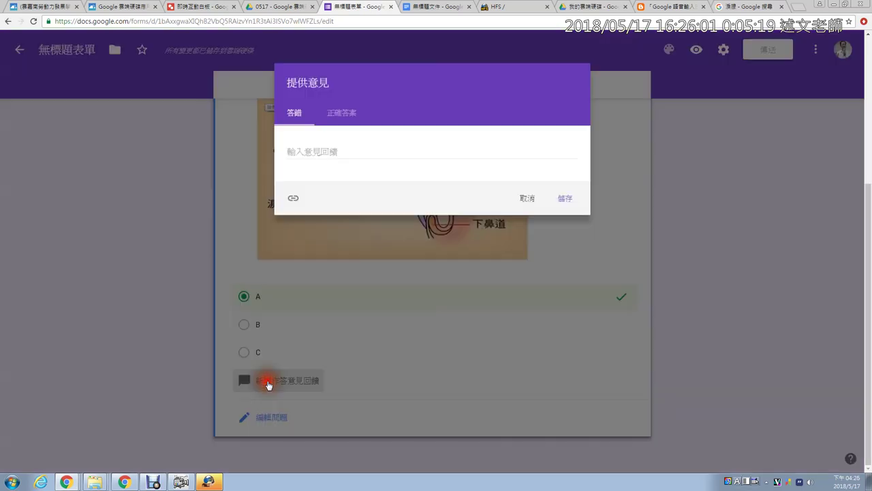
click(285, 111)
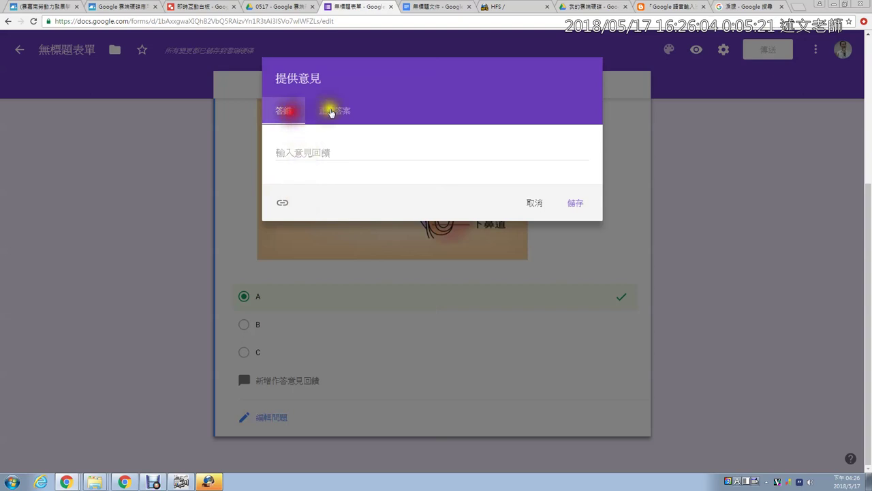
click(323, 151)
click(340, 112)
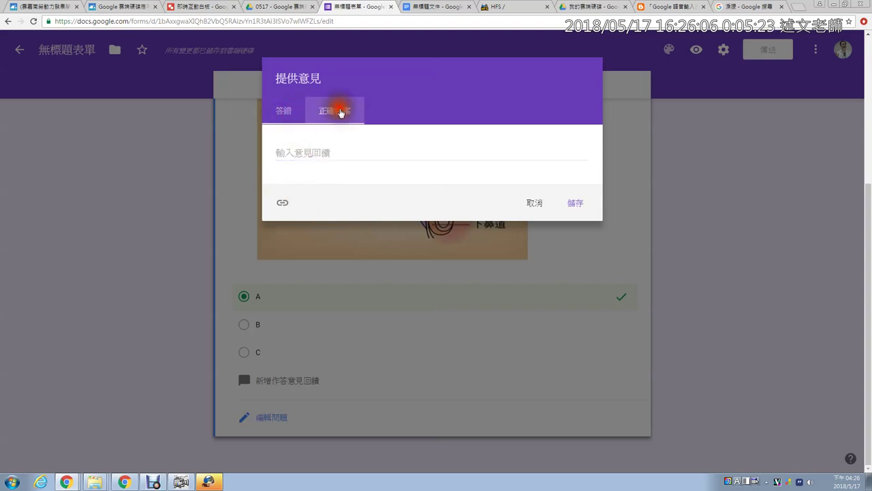
click(283, 110)
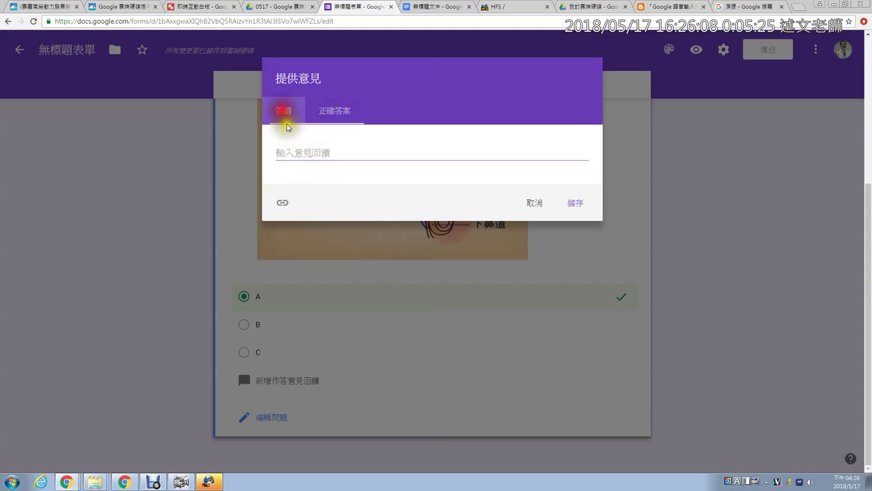
click(299, 154)
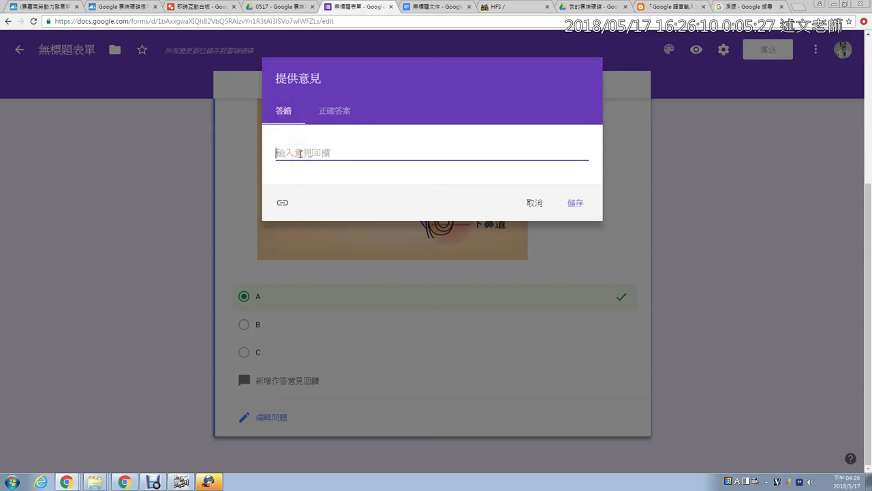
click(301, 153)
key(ctrl+space)
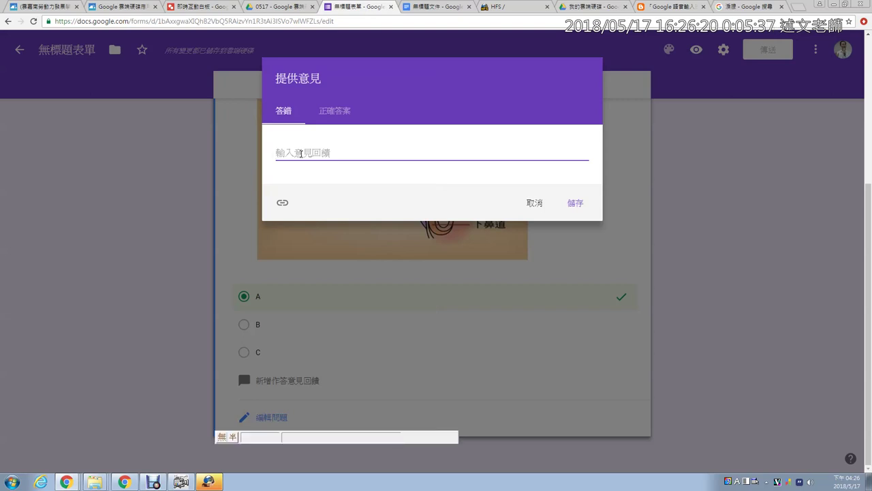
text(不寸)
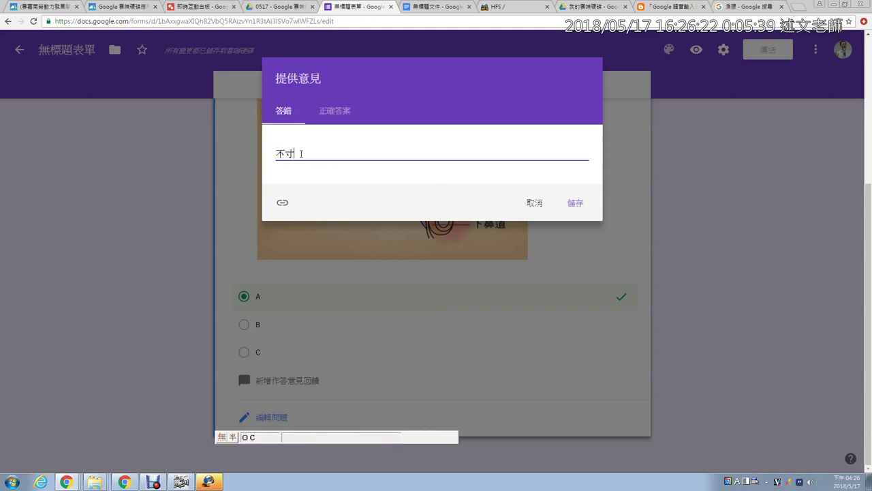
text(對喔！)
Enter "正確" as the feedback for correct answers
click(333, 115)
click(328, 151)
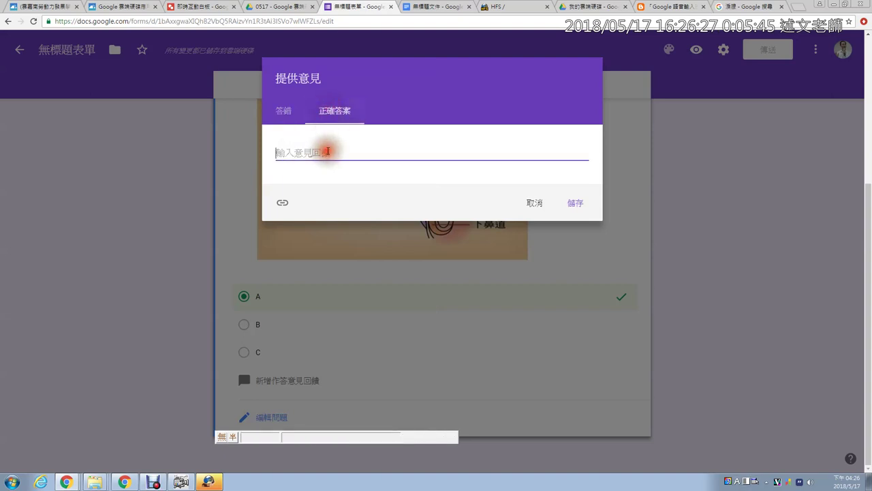
text(正確)
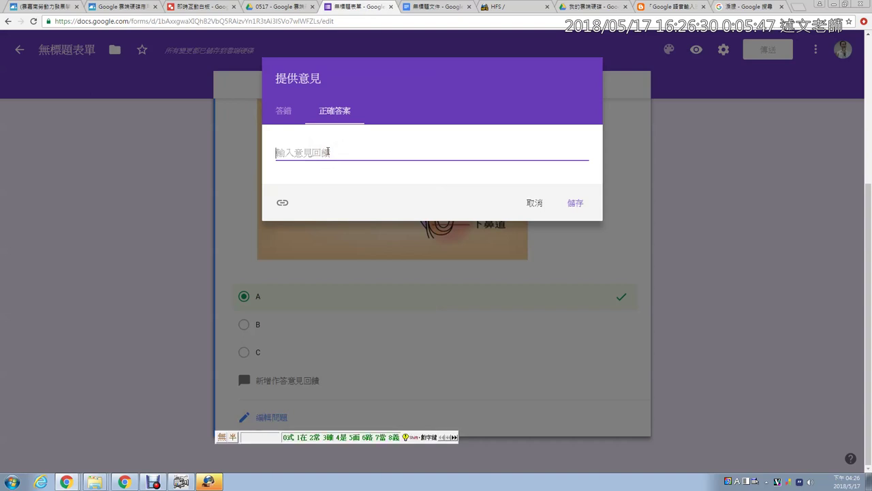
key(BackSpace)
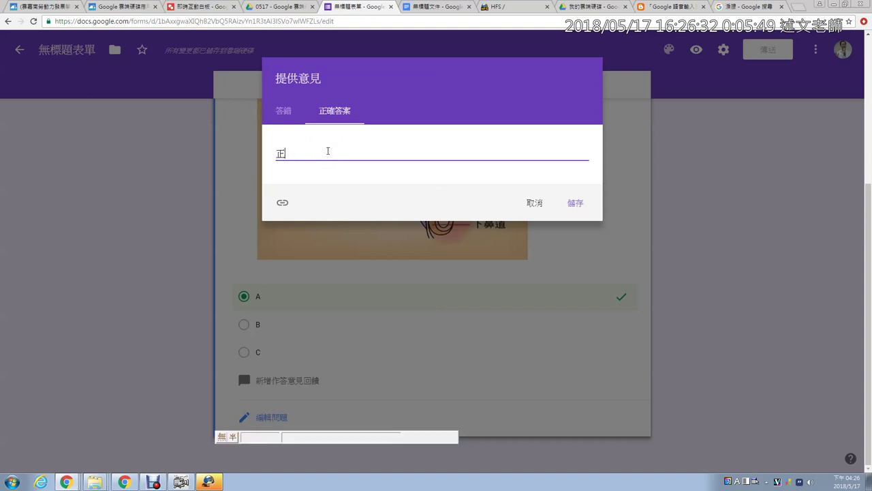
text(確)
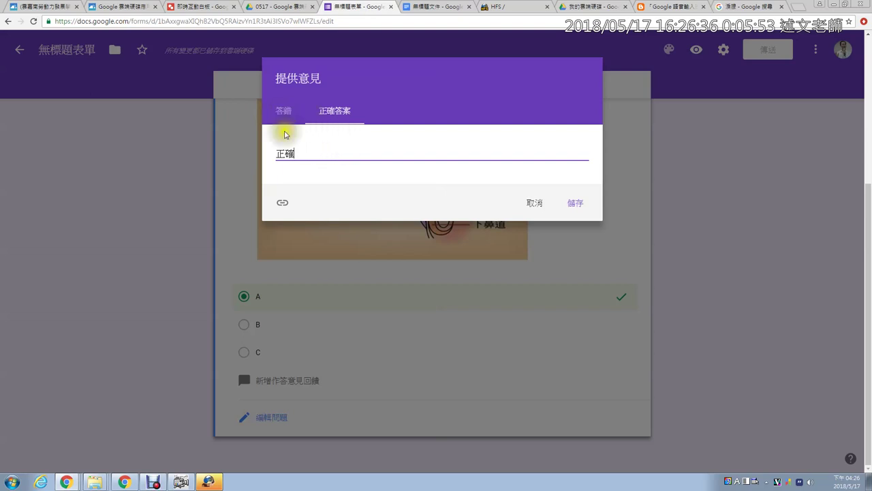
Paste the address of the 淚腺 image search page as a link for the correct-answer feedback and save the feedback
click(282, 205)
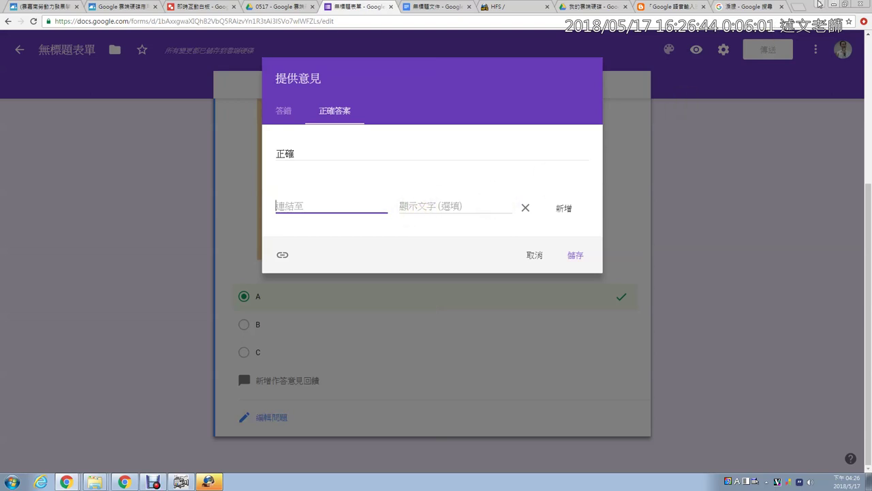
click(749, 7)
click(506, 21)
right_click(507, 22)
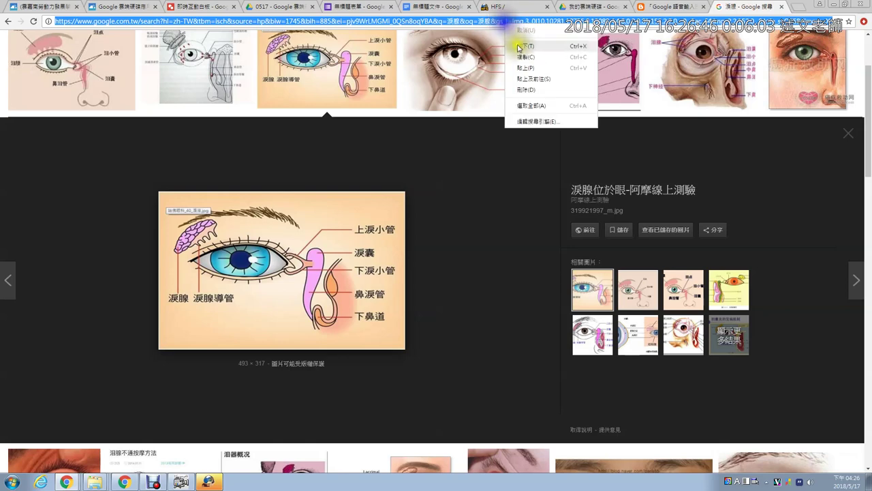
click(520, 64)
click(359, 6)
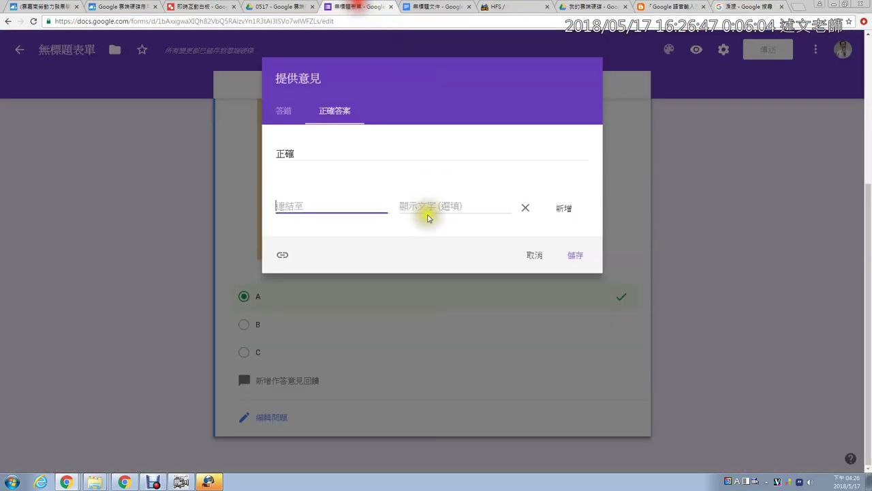
right_click(330, 204)
click(349, 253)
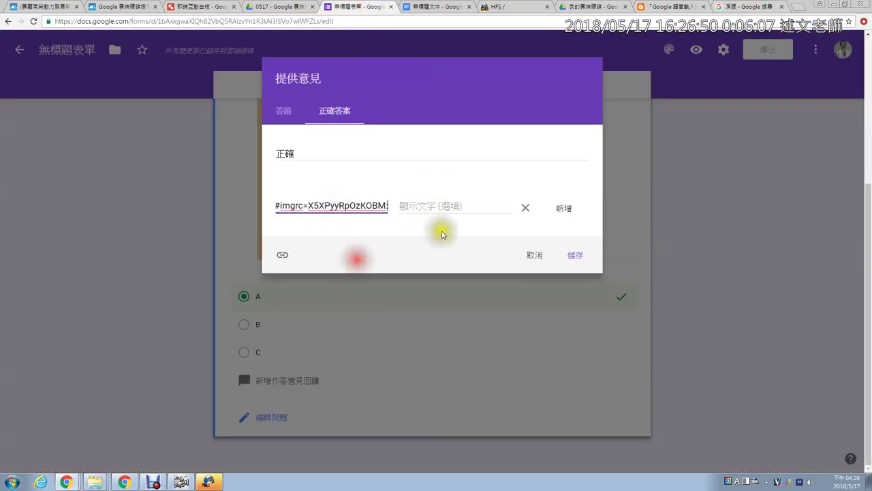
click(575, 255)
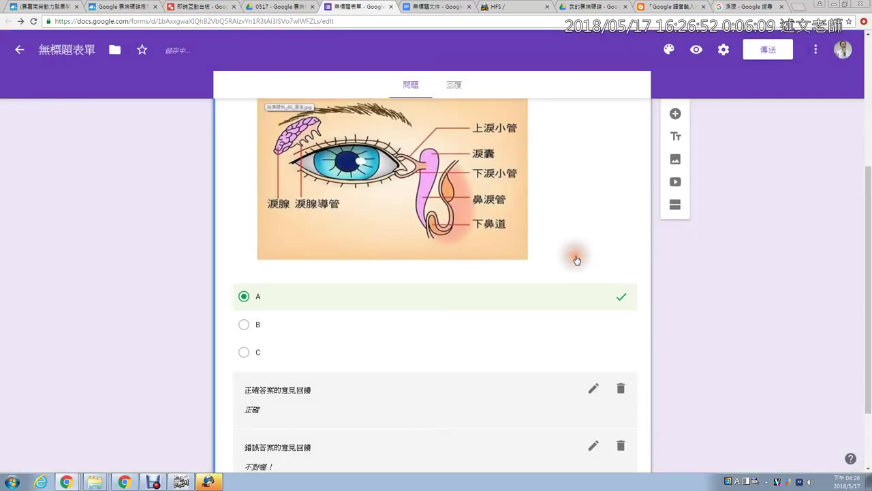
scroll(566, 327, down, 1)
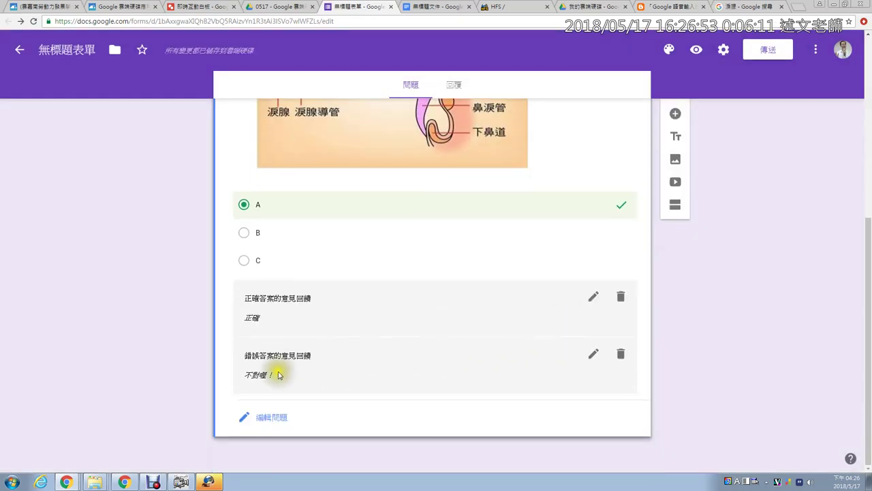
Preview the form and submit a test response with option C selected
click(700, 54)
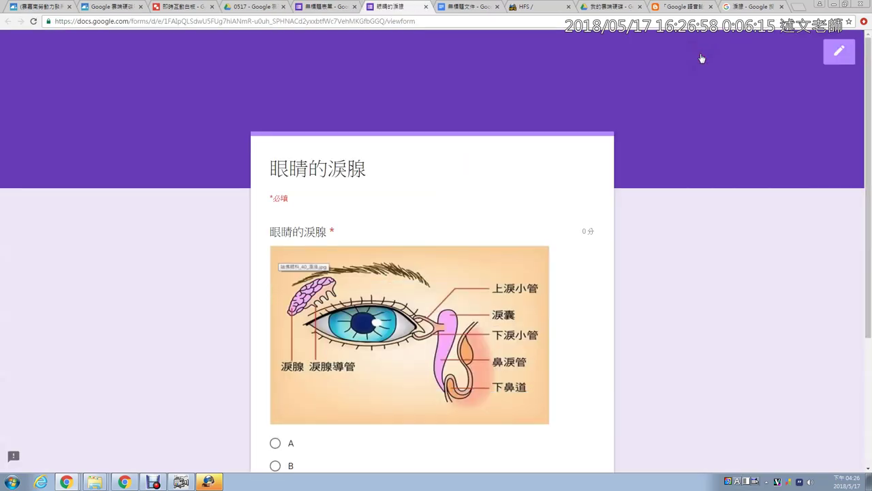
scroll(527, 177, down, 2)
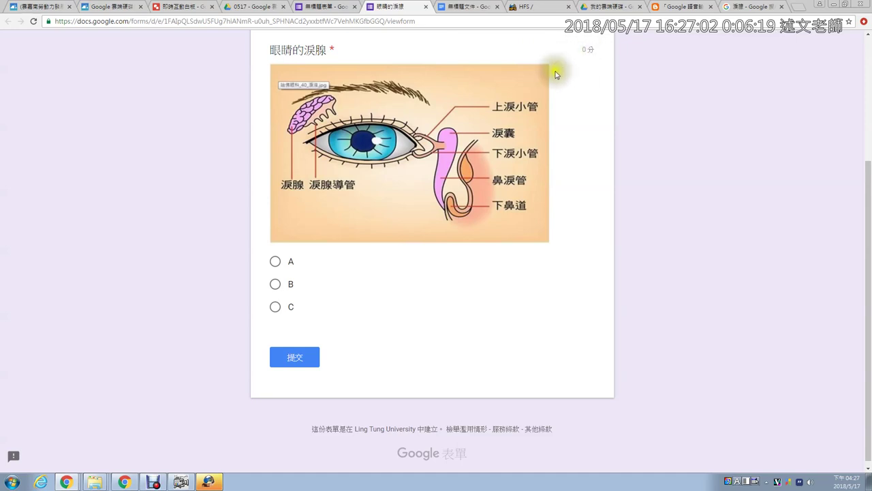
click(275, 306)
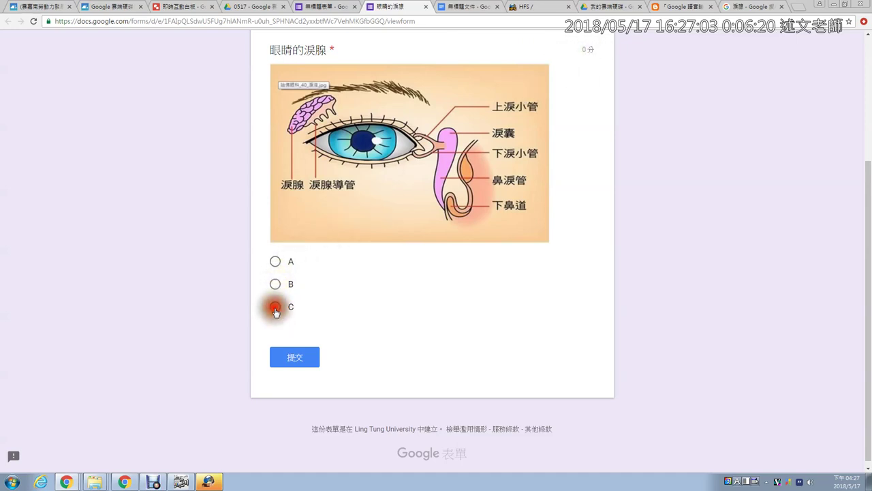
click(289, 358)
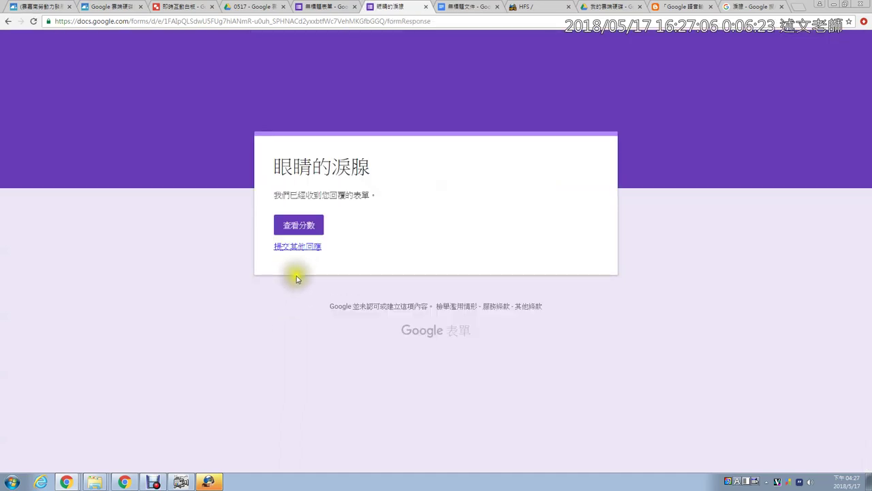
View the score of the test response and examine the marked answer, correct answer and feedback
click(302, 227)
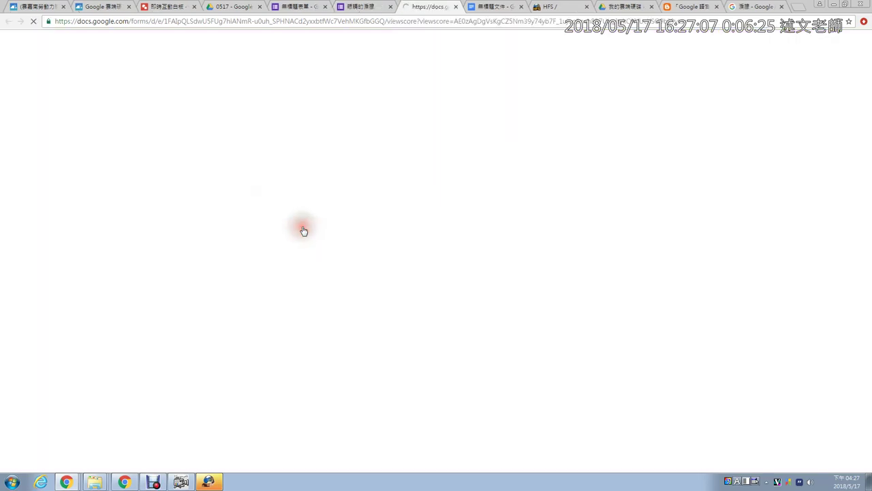
scroll(470, 236, down, 1)
scroll(470, 237, down, 3)
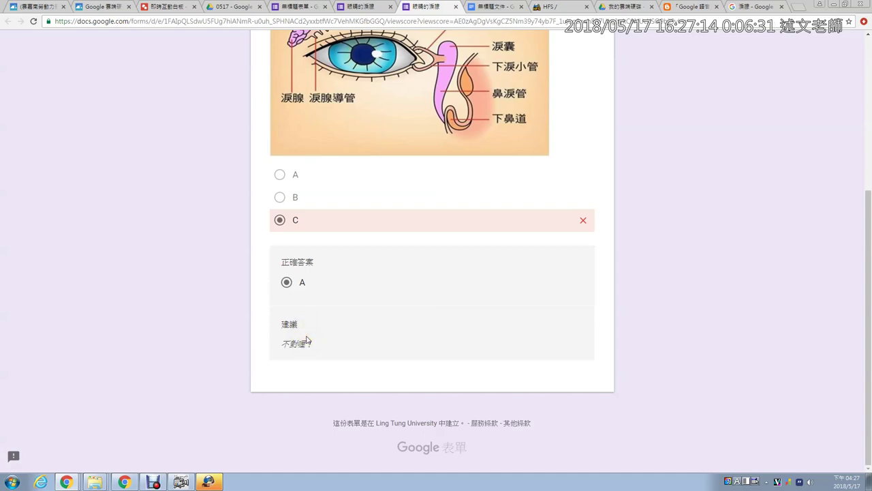
Close the score and preview pages and open the responses summary of the form being edited
click(456, 6)
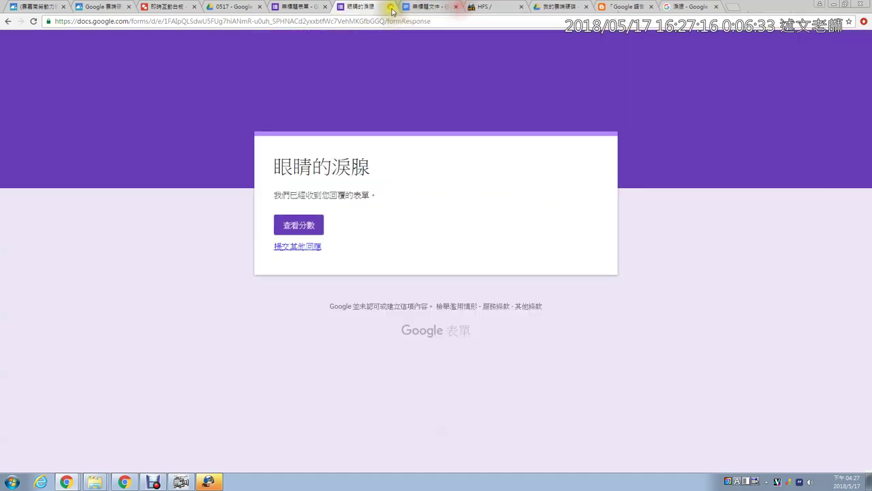
click(391, 7)
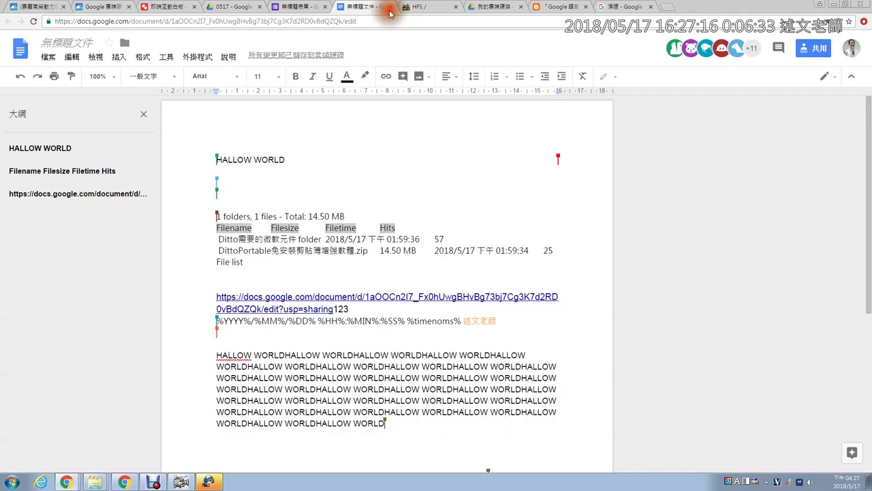
click(307, 10)
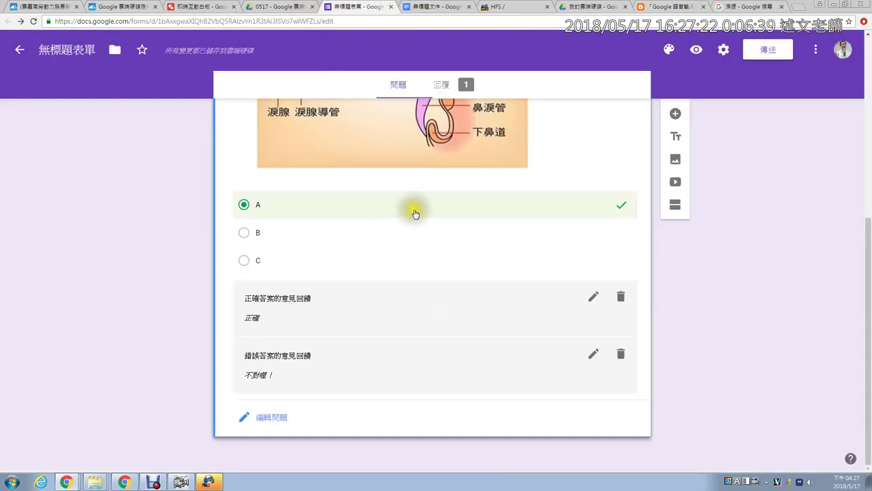
click(442, 85)
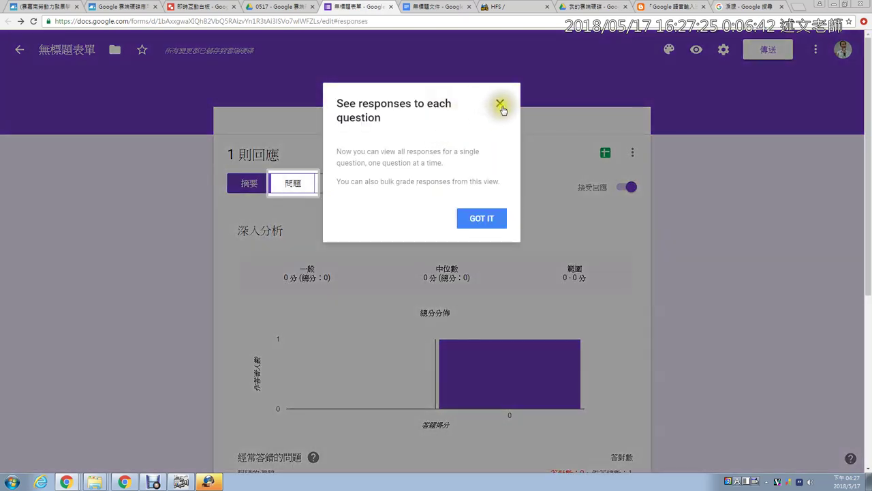
Dismiss the response tip, return to the form's questions and add a new question of the 檔案上傳 (file upload) type, accepting the upload notice
click(500, 103)
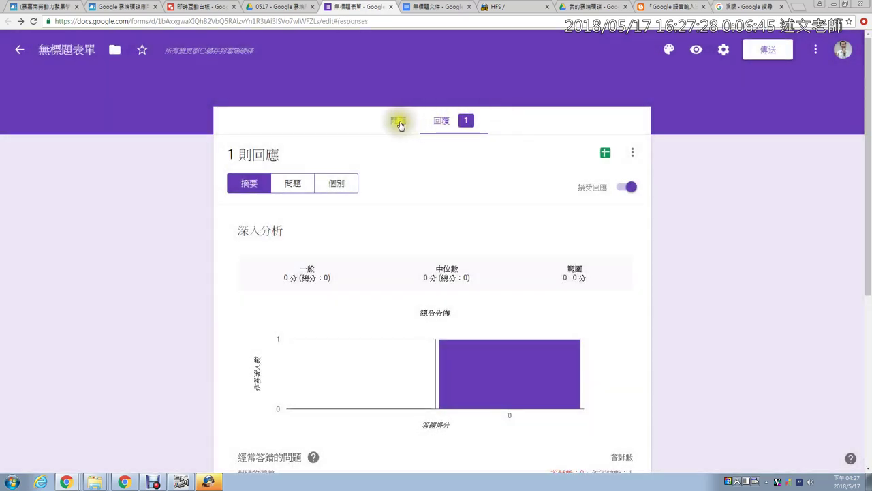
click(400, 125)
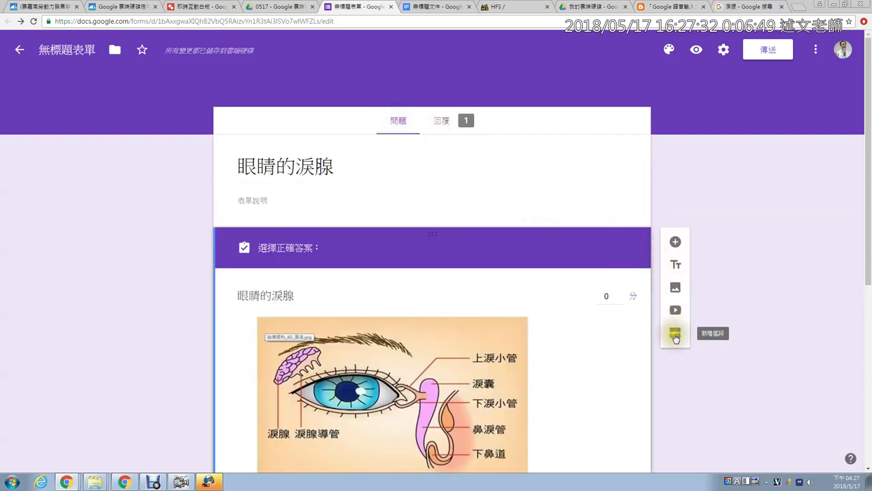
click(675, 243)
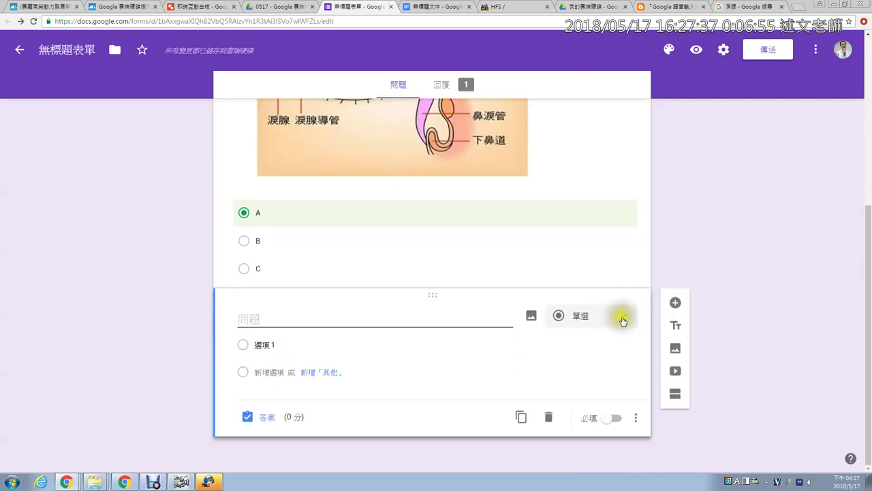
click(623, 319)
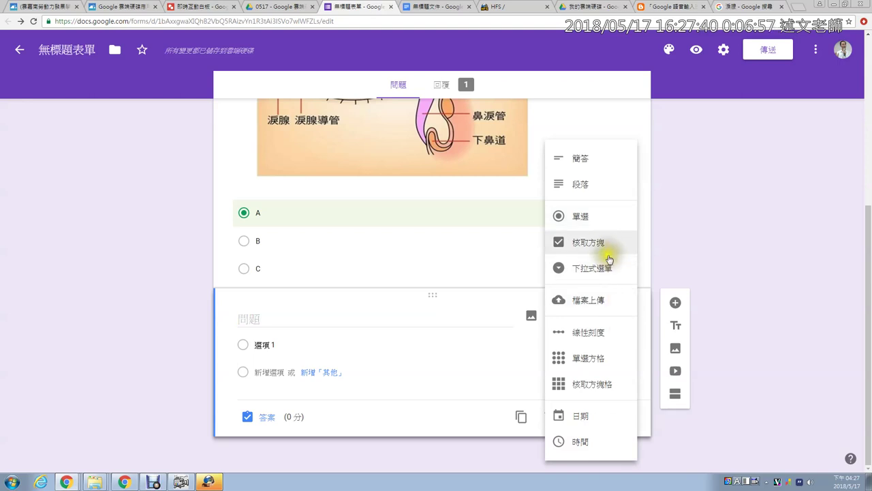
click(590, 305)
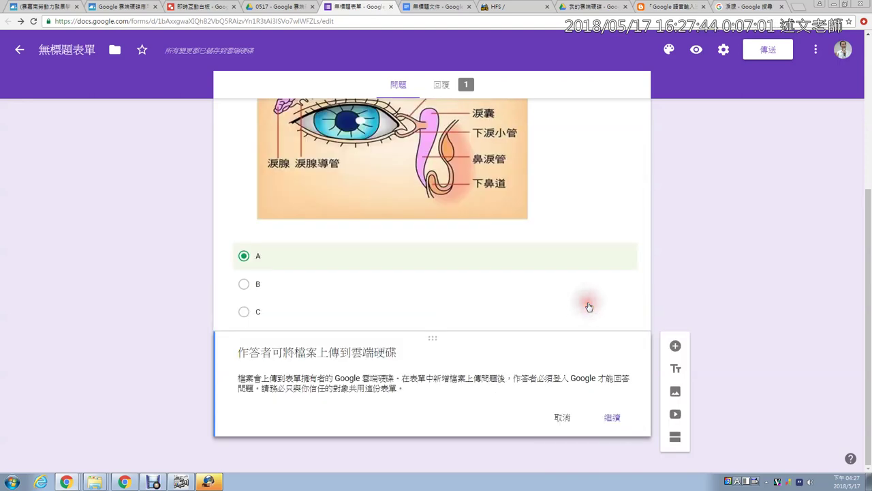
click(611, 417)
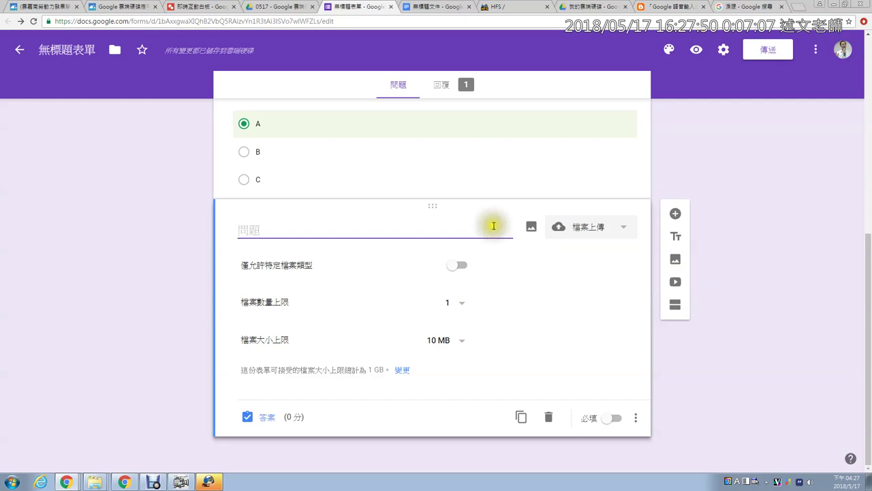
click(560, 226)
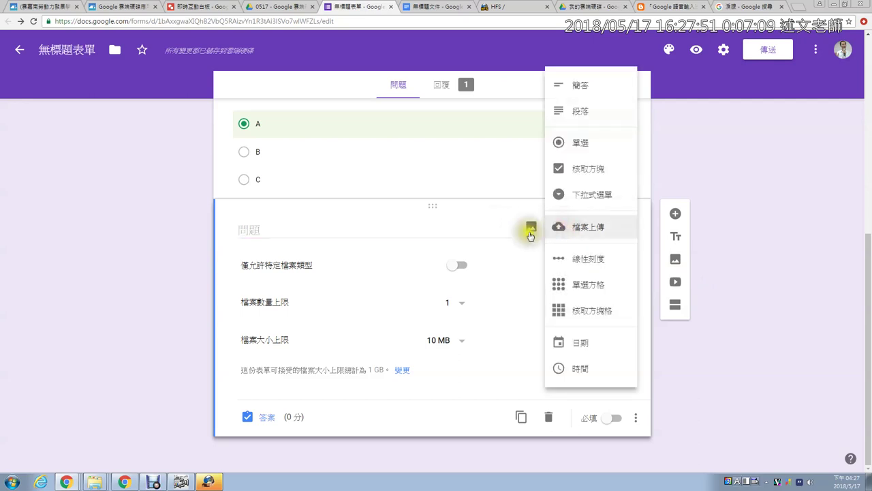
click(505, 229)
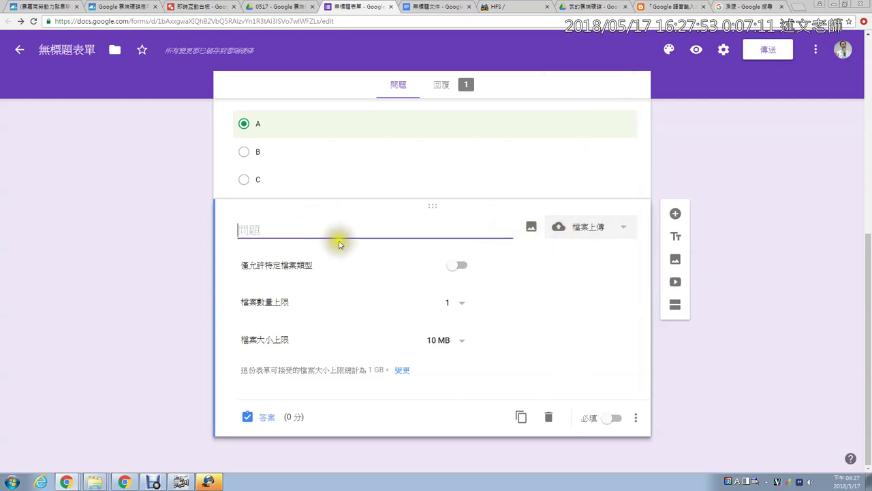
Restrict the upload question to specific file types, allowing only 文件 and PDF
click(463, 268)
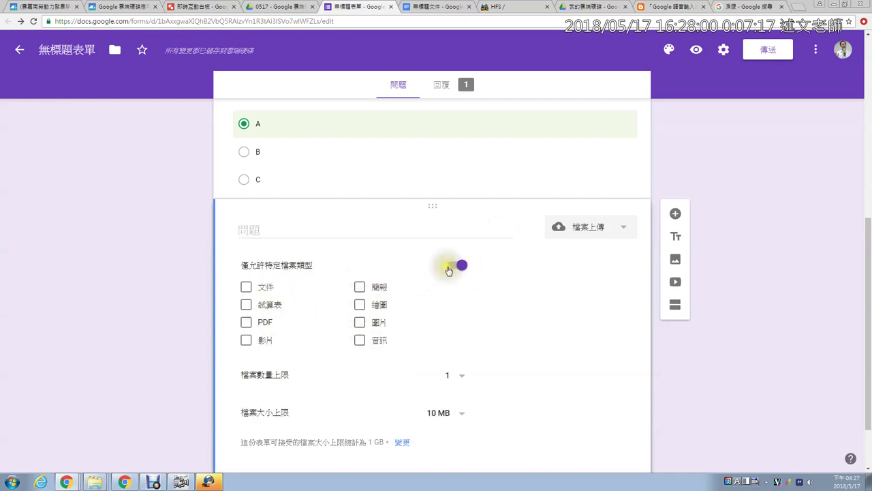
click(246, 287)
click(246, 325)
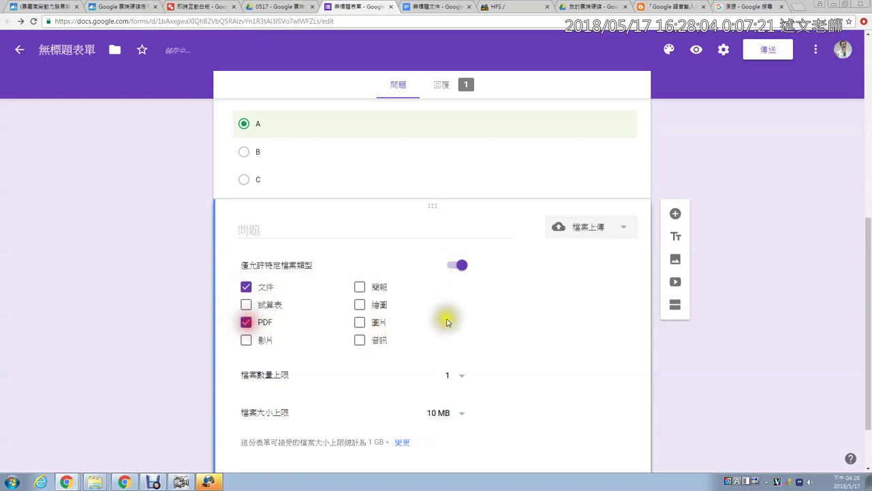
scroll(515, 333, down, 1)
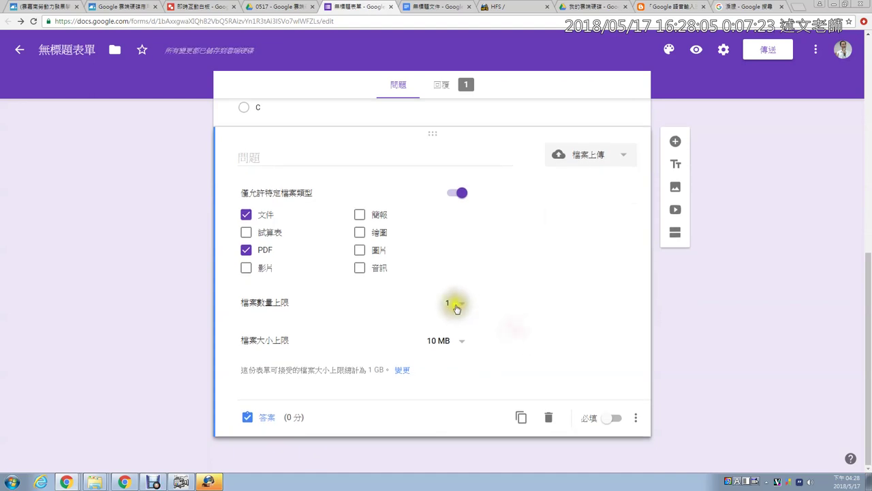
click(463, 305)
click(510, 315)
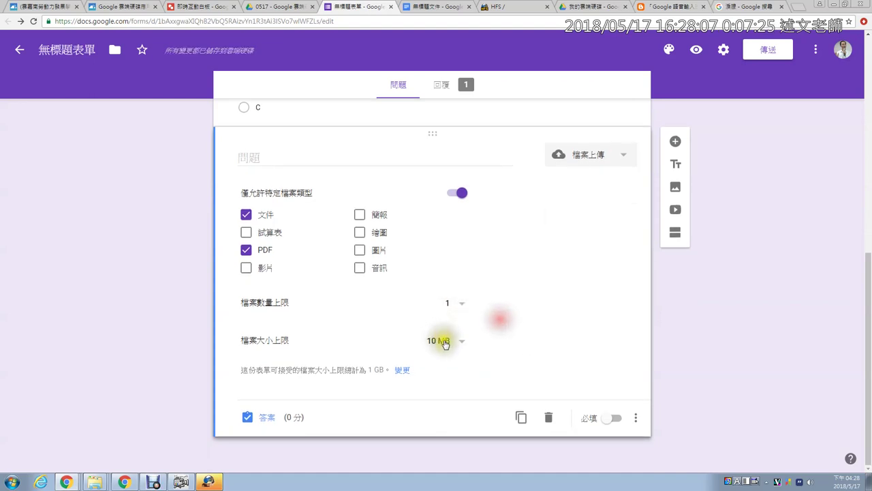
Open the form settings for the total upload size limit, save them, and make the file upload question required
click(402, 371)
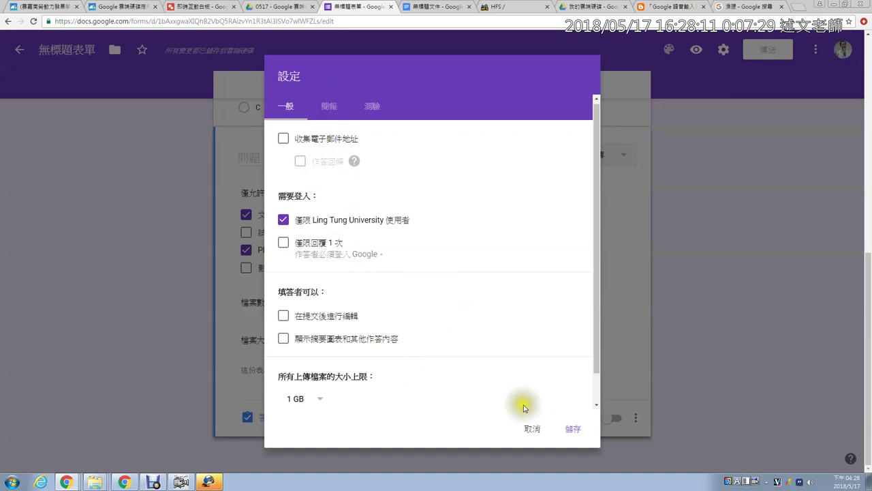
click(571, 429)
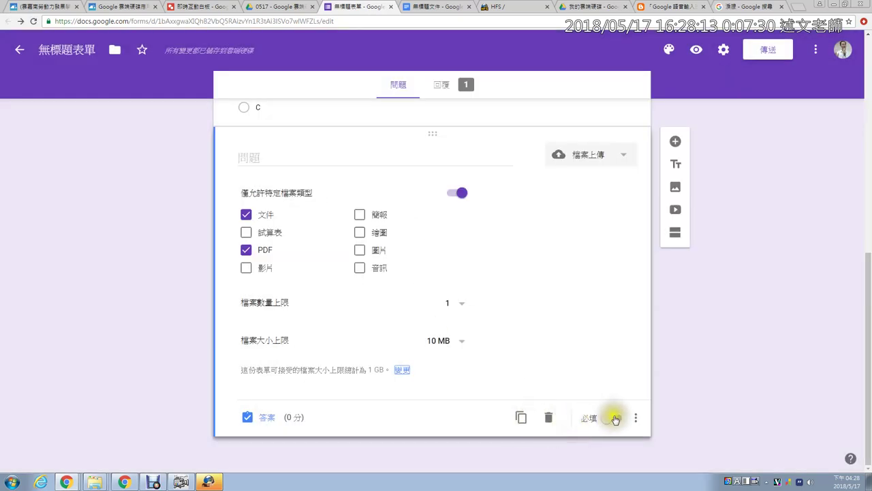
click(614, 418)
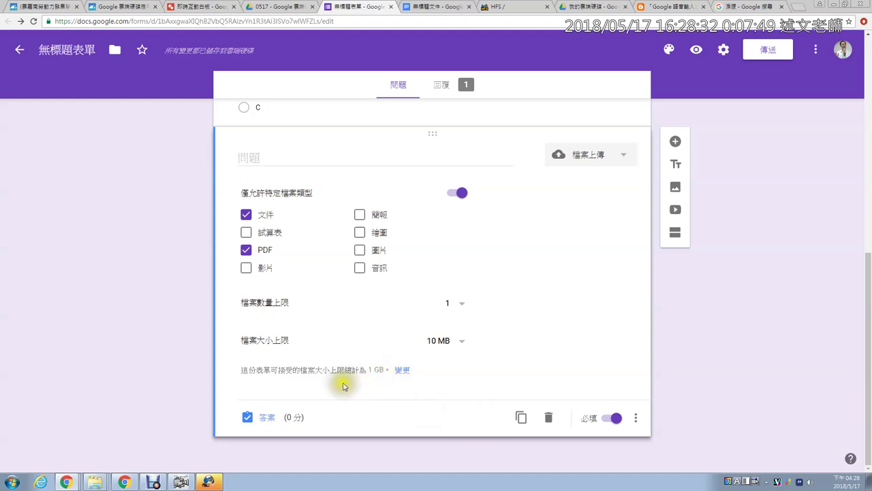
drag(321, 370, 386, 370)
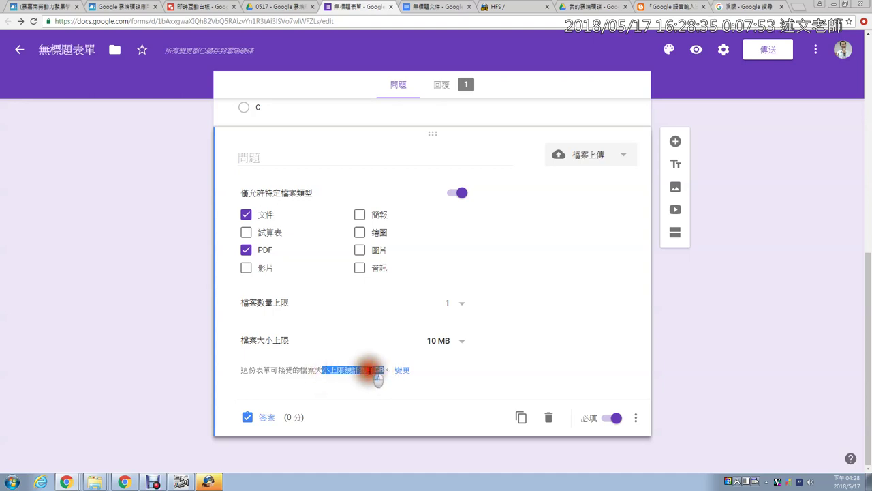
click(453, 386)
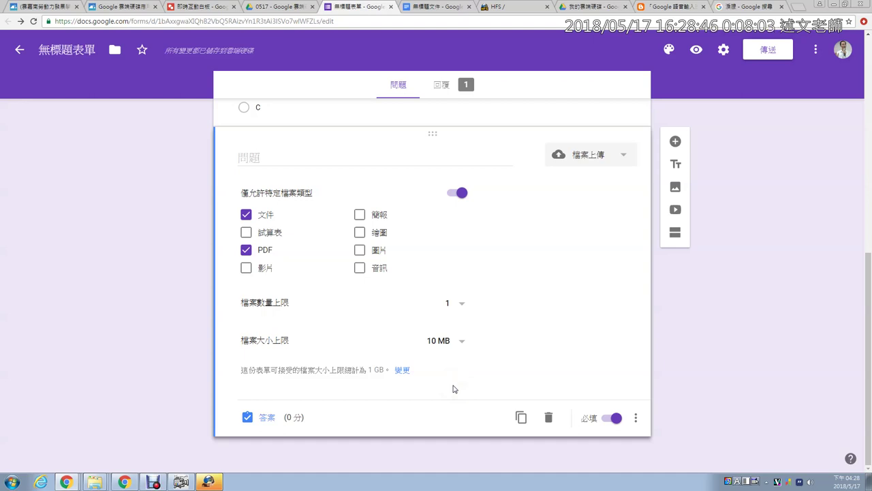
Open the 中正大學教學發展中心 workshop site from the 1Know group page and examine its schedule and Webduino workshop details
click(53, 8)
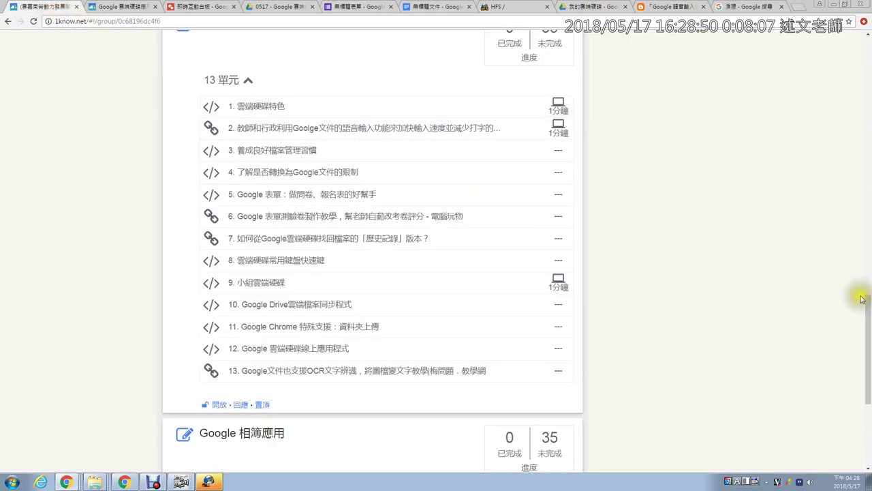
drag(864, 300, 869, 60)
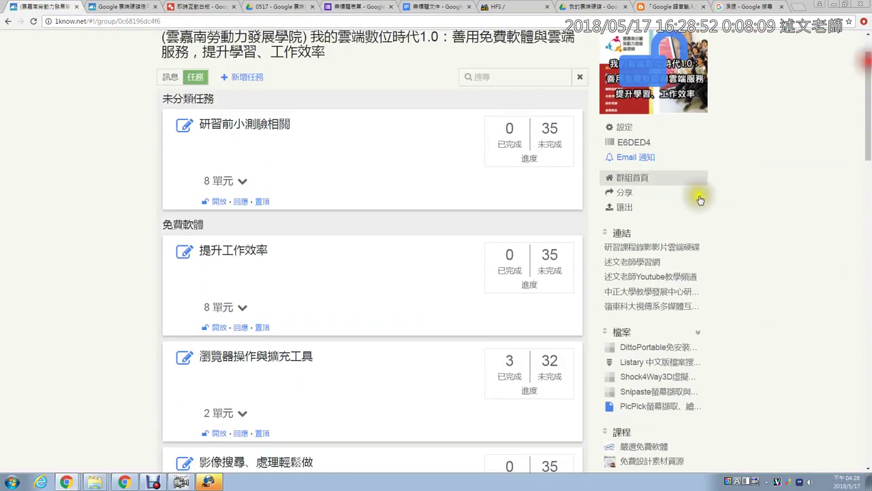
click(671, 293)
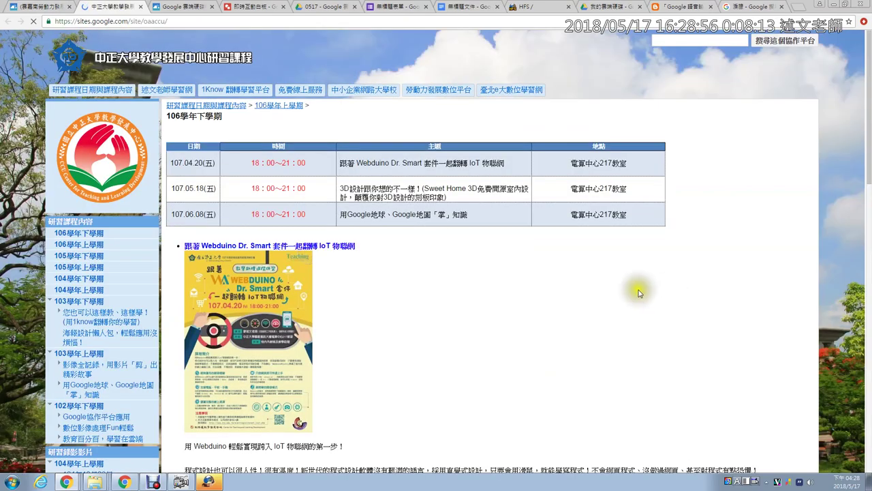
scroll(379, 364, down, 2)
scroll(380, 371, down, 2)
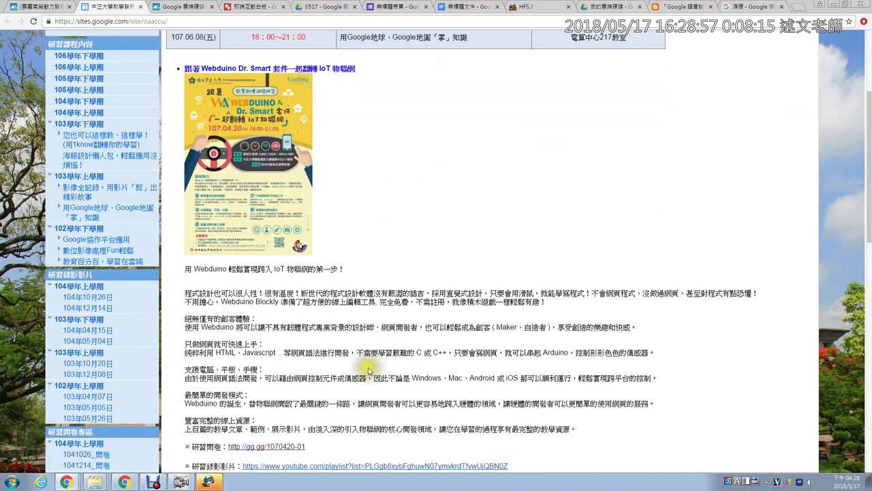
scroll(102, 242, up, 3)
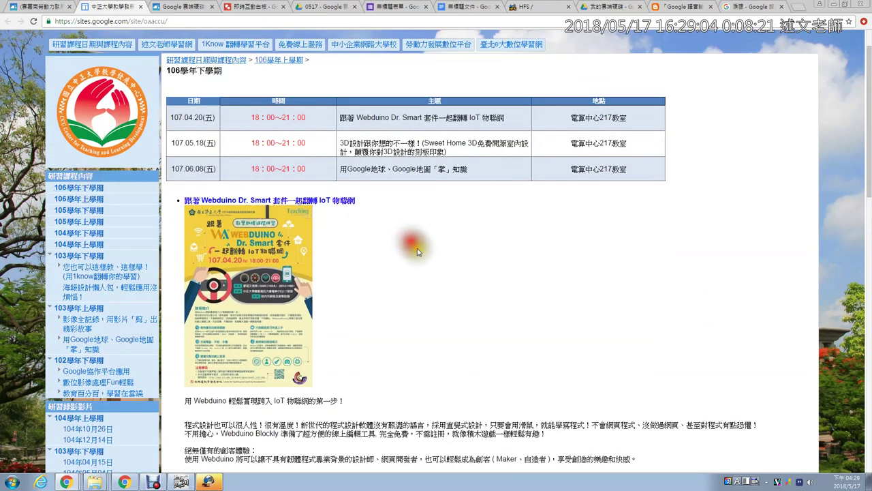
scroll(402, 246, down, 3)
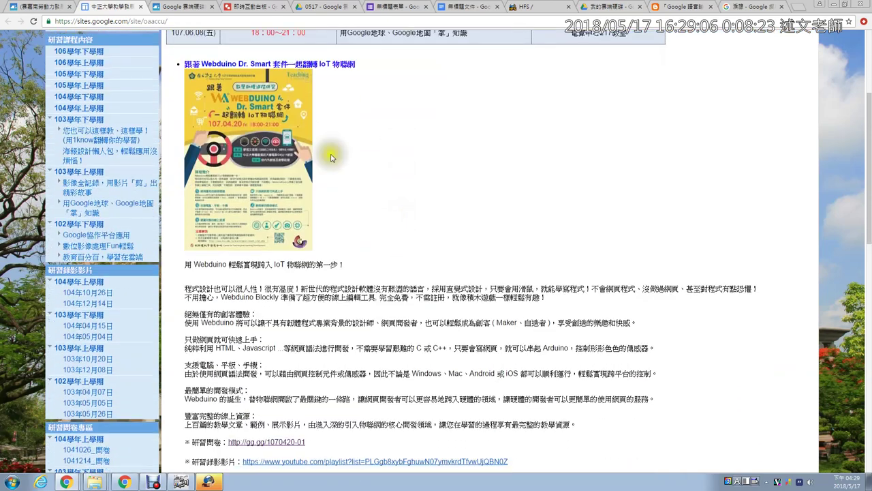
scroll(409, 273, down, 5)
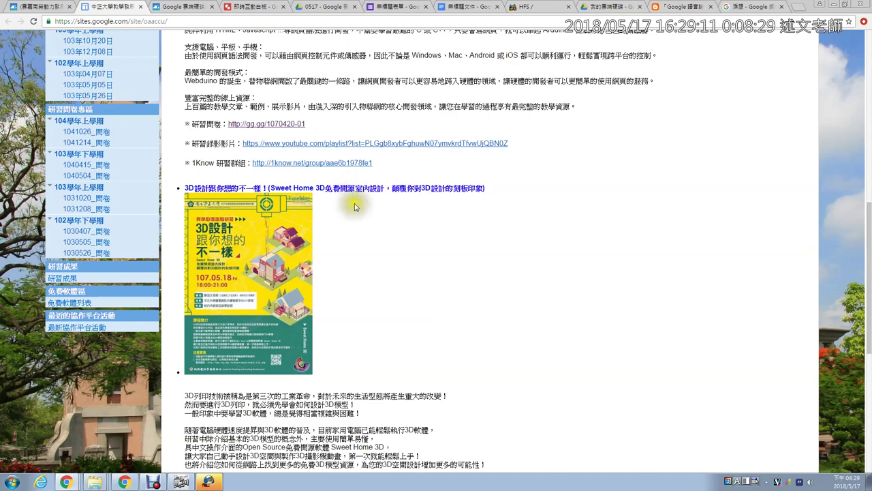
Open the Webduino workshop's questionnaire, examine its satisfaction rating questions and close it
click(262, 128)
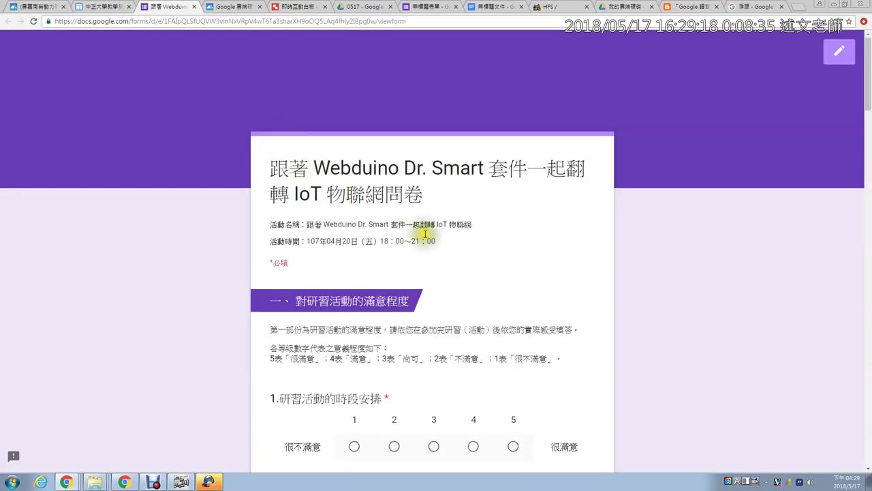
scroll(477, 259, down, 3)
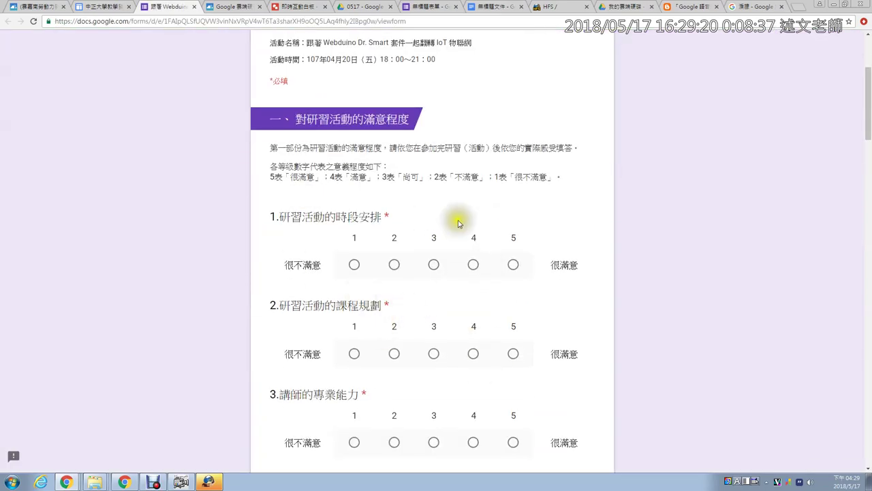
scroll(460, 220, down, 1)
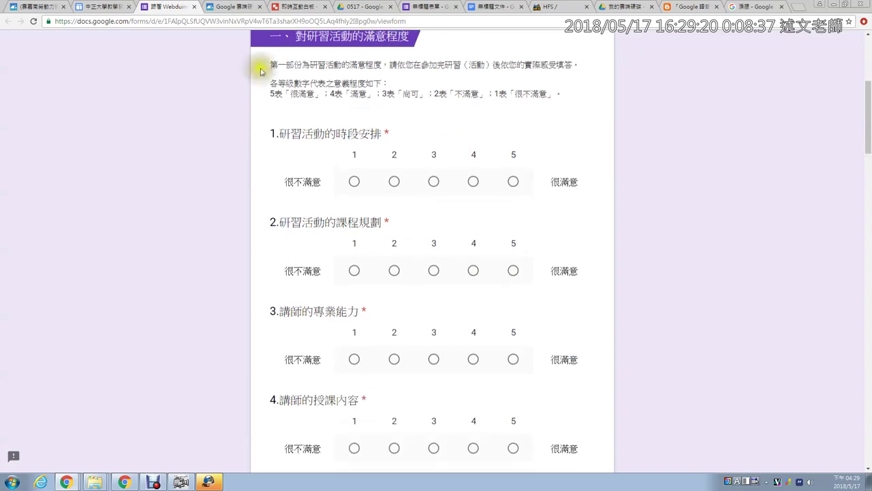
click(193, 7)
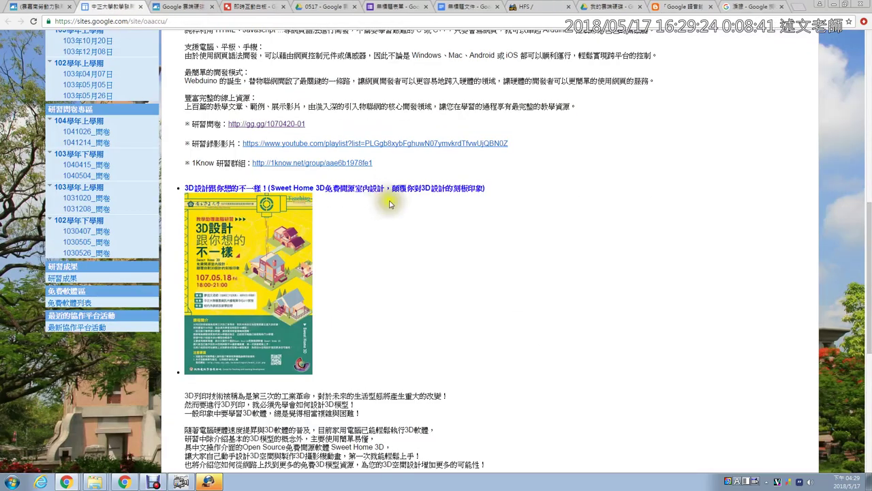
Follow the Webduino workshop's recording playlist link and its 1Know workshop group link
click(450, 144)
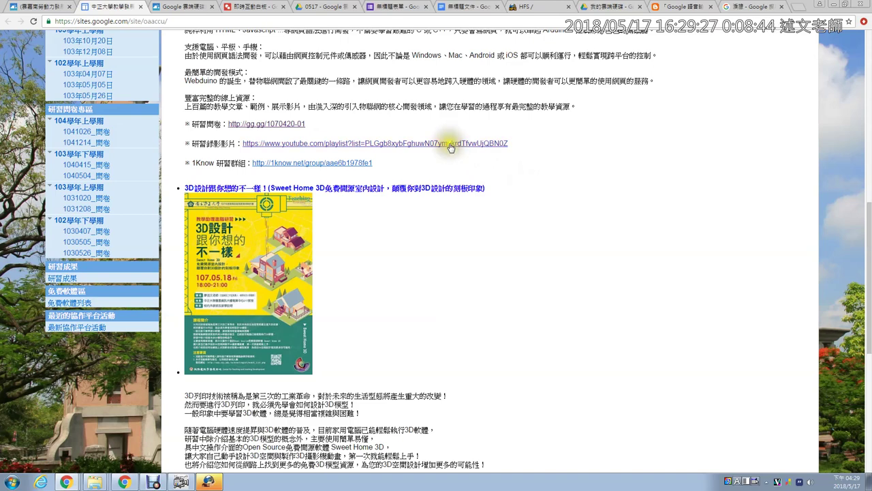
click(312, 168)
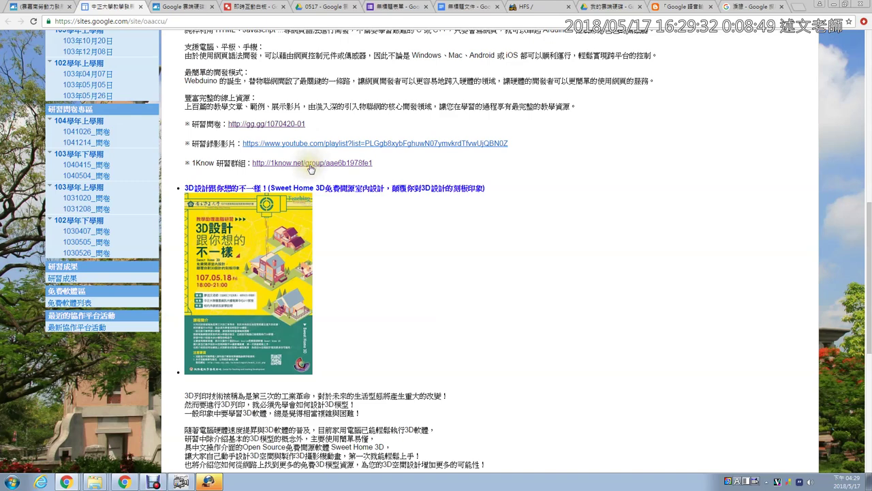
click(487, 321)
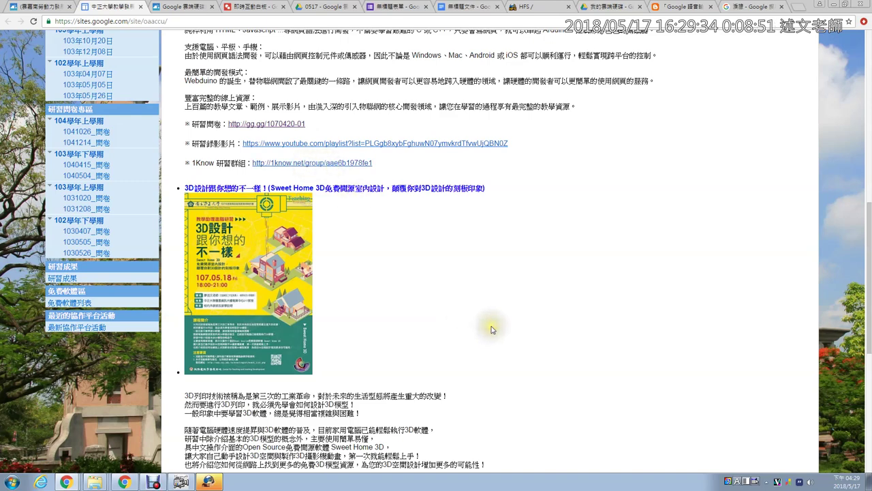